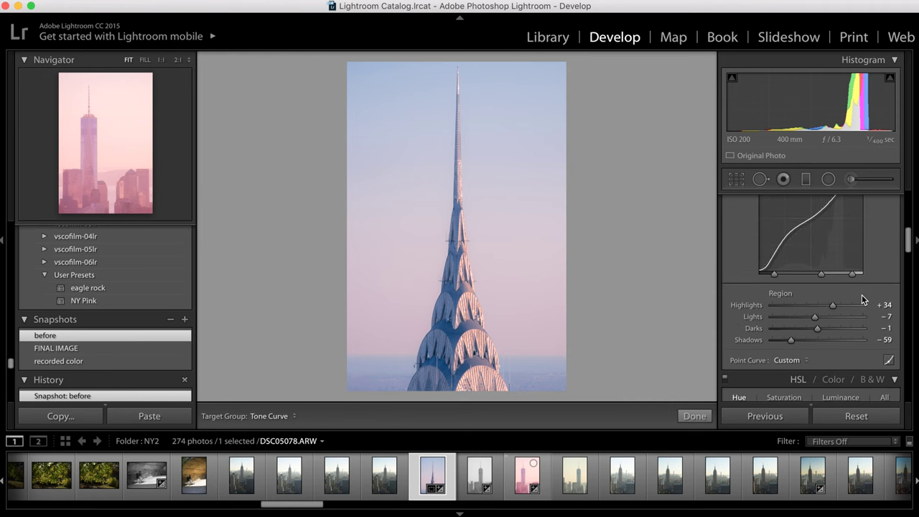
- Bring the before snapshot's tone curve (Highlights +34, Lights −7, Darks −1, Shadows −59) into view
{"action": "scroll", "coordinate": [862, 294], "scroll_direction": "up", "scroll_amount": 3}
- Exit the targeted adjustment tool, then trial a saturation boost and undo it back to +5
{"action": "left_click", "coordinate": [730, 218]}
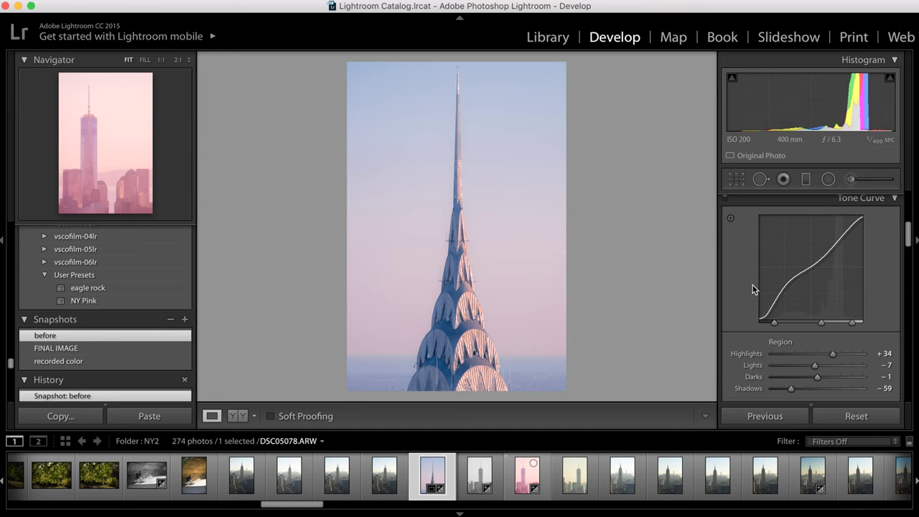
{"action": "scroll", "coordinate": [753, 288], "scroll_direction": "up", "scroll_amount": 5}
{"action": "left_click_drag", "start_coordinate": [816, 288], "coordinate": [849, 291]}
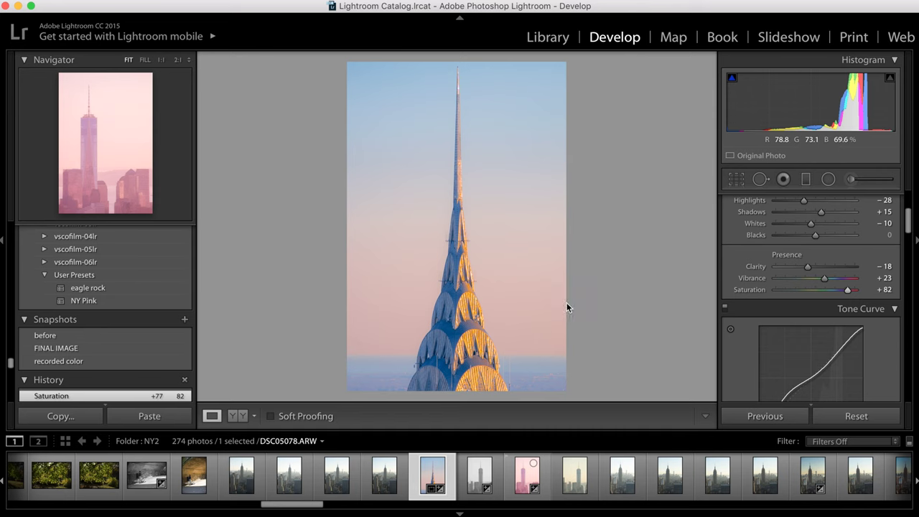
{"action": "key", "text": "super+z"}
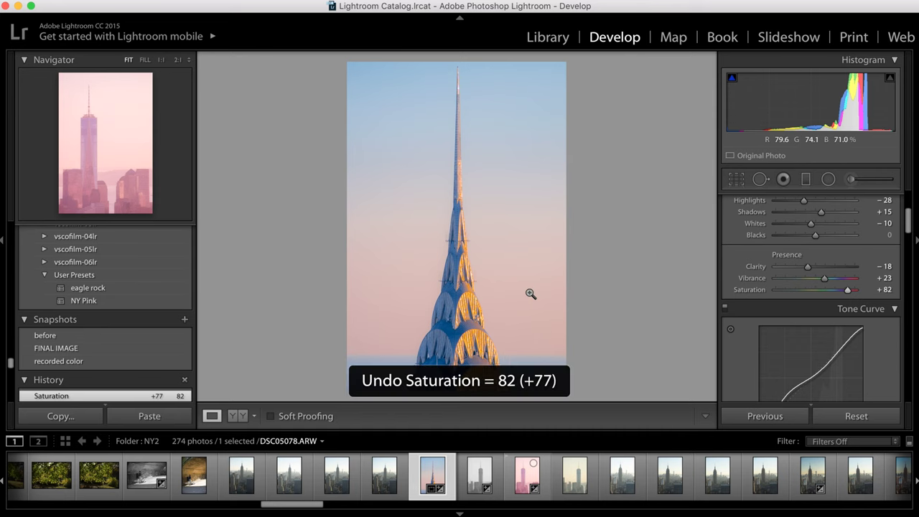
{"action": "scroll", "coordinate": [741, 352], "scroll_direction": "down", "scroll_amount": 5}
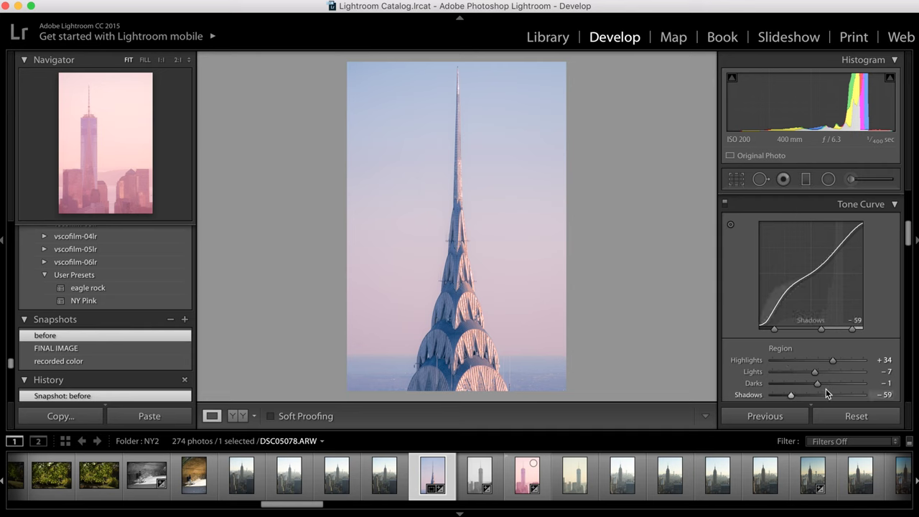
{"action": "mouse_move", "coordinate": [820, 383]}
{"action": "left_mouse_down"}
{"action": "mouse_move", "coordinate": [778, 388]}
{"action": "mouse_move", "coordinate": [837, 381]}
{"action": "mouse_move", "coordinate": [804, 382]}
{"action": "left_mouse_up"}
{"action": "key", "text": "ctrl+z"}
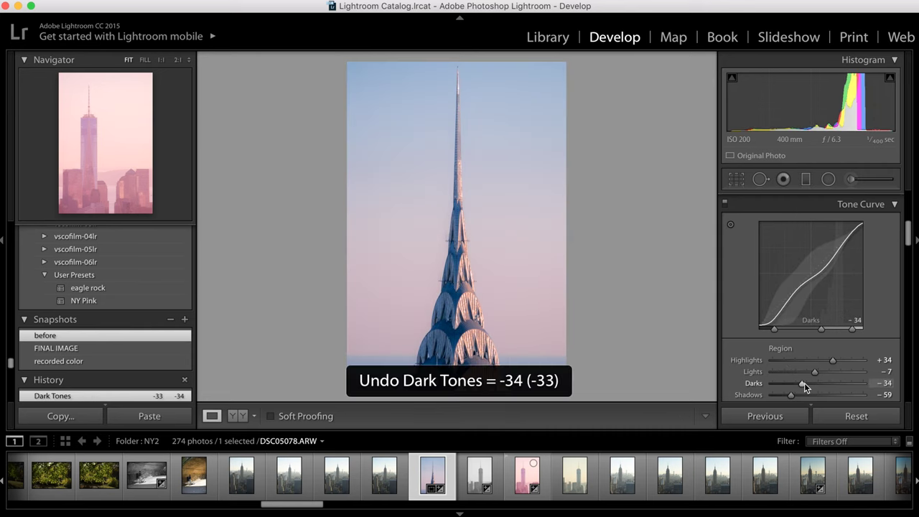
{"action": "scroll", "coordinate": [881, 296], "scroll_direction": "down", "scroll_amount": 1}
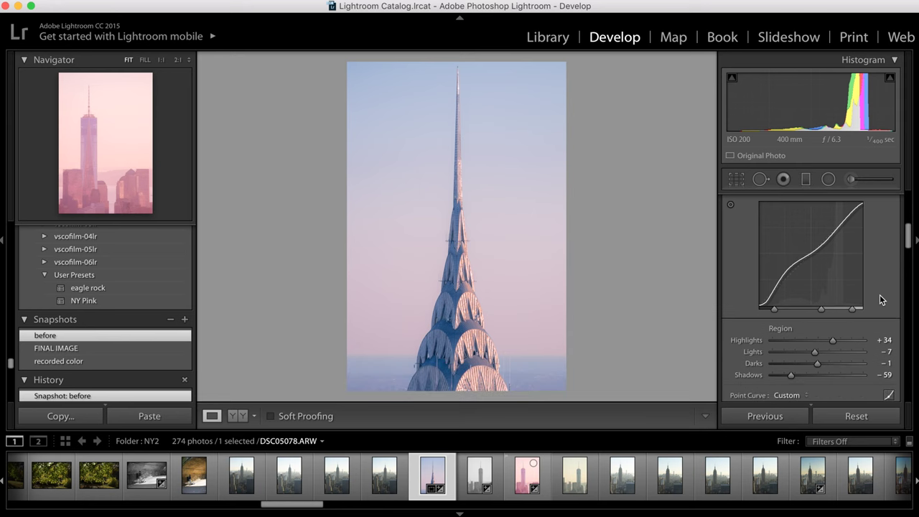
{"action": "scroll", "coordinate": [881, 296], "scroll_direction": "down", "scroll_amount": 1}
{"action": "scroll", "coordinate": [881, 296], "scroll_direction": "down", "scroll_amount": 1}
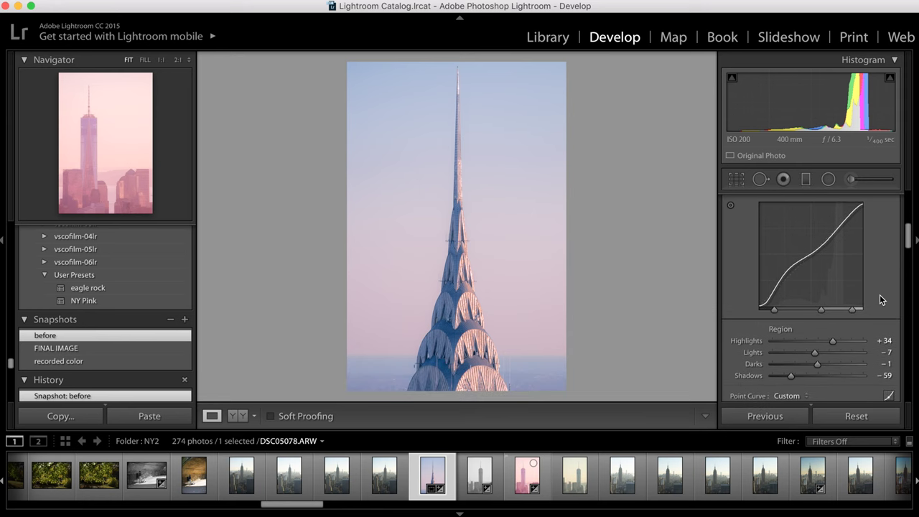
{"action": "scroll", "coordinate": [880, 295], "scroll_direction": "up", "scroll_amount": 1}
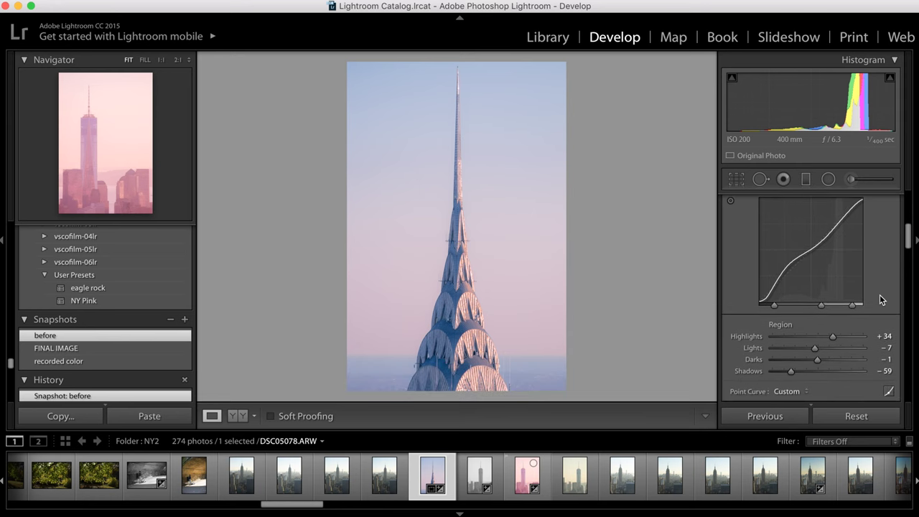
{"action": "scroll", "coordinate": [879, 294], "scroll_direction": "down", "scroll_amount": 1}
{"action": "left_click", "coordinate": [889, 393]}
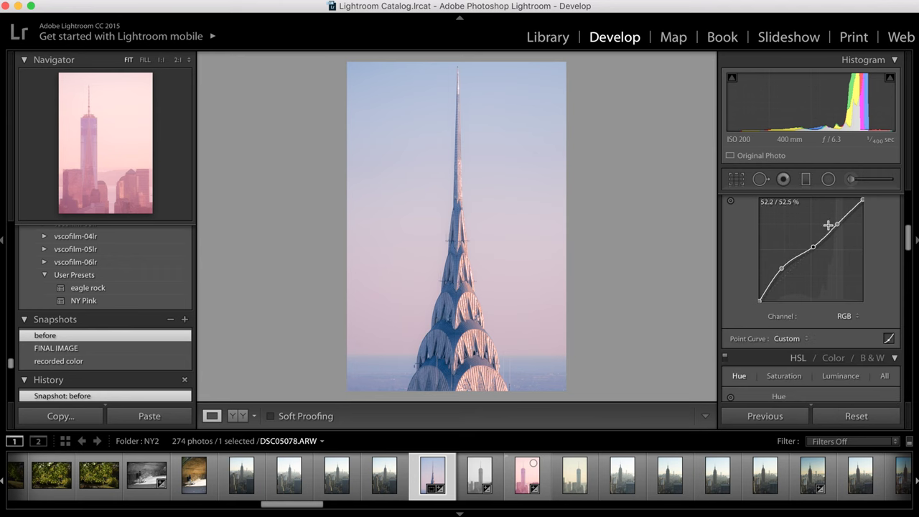
- Toggle the Tone Curve to region sliders and back to point-curve editing to show the RGB points
{"action": "left_click", "coordinate": [888, 338]}
{"action": "left_click", "coordinate": [889, 392]}
{"action": "scroll", "coordinate": [853, 217], "scroll_direction": "up", "scroll_amount": 1}
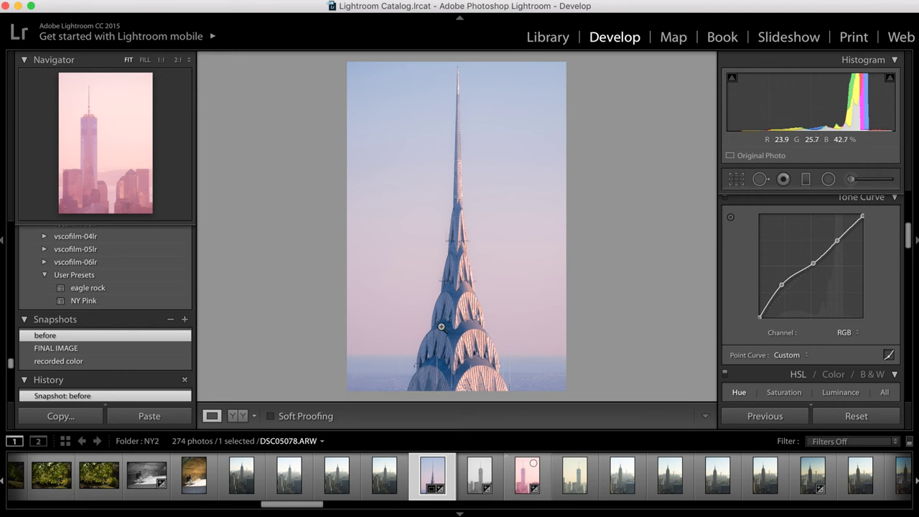
{"action": "scroll", "coordinate": [898, 248], "scroll_direction": "up", "scroll_amount": 1}
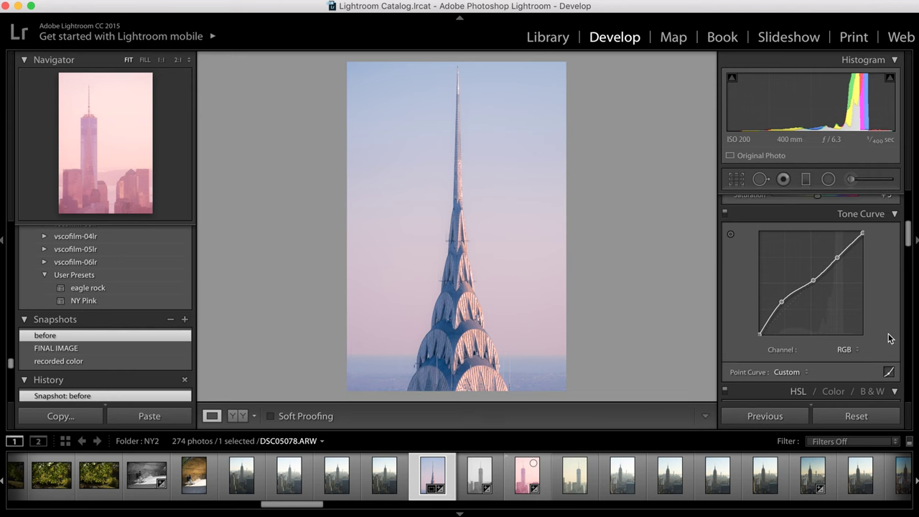
- Preview the Red, Green and Blue channel curves, then settle on the Green channel
{"action": "left_click", "coordinate": [847, 350]}
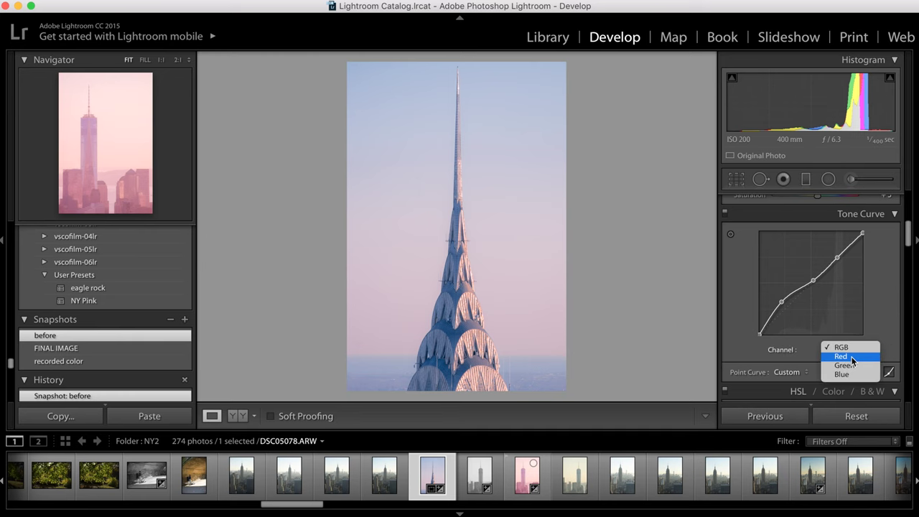
{"action": "left_click", "coordinate": [875, 314]}
{"action": "left_click", "coordinate": [850, 349]}
{"action": "left_click", "coordinate": [860, 360]}
{"action": "left_click", "coordinate": [846, 349]}
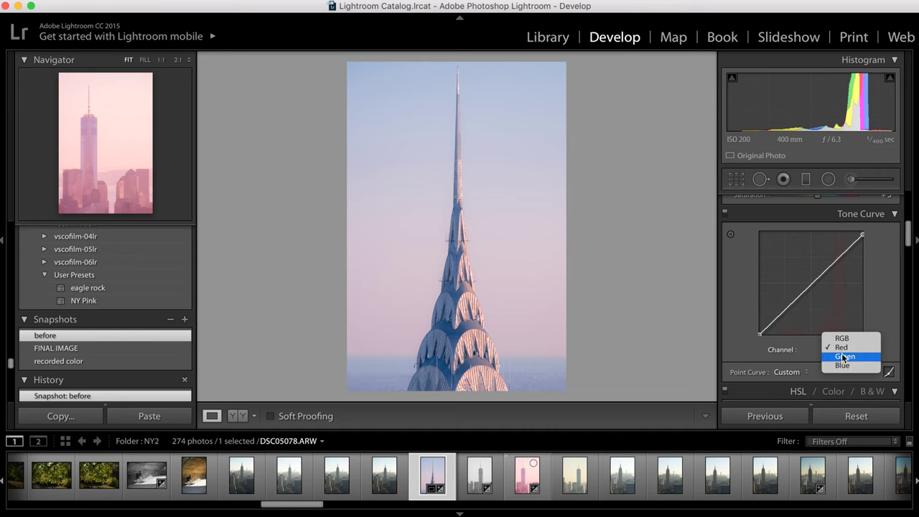
{"action": "left_click", "coordinate": [843, 357]}
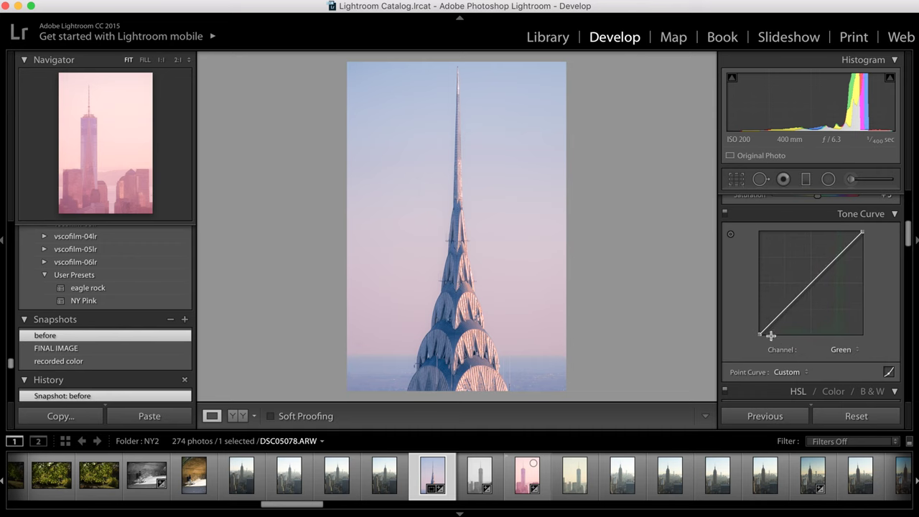
{"action": "left_click", "coordinate": [845, 351]}
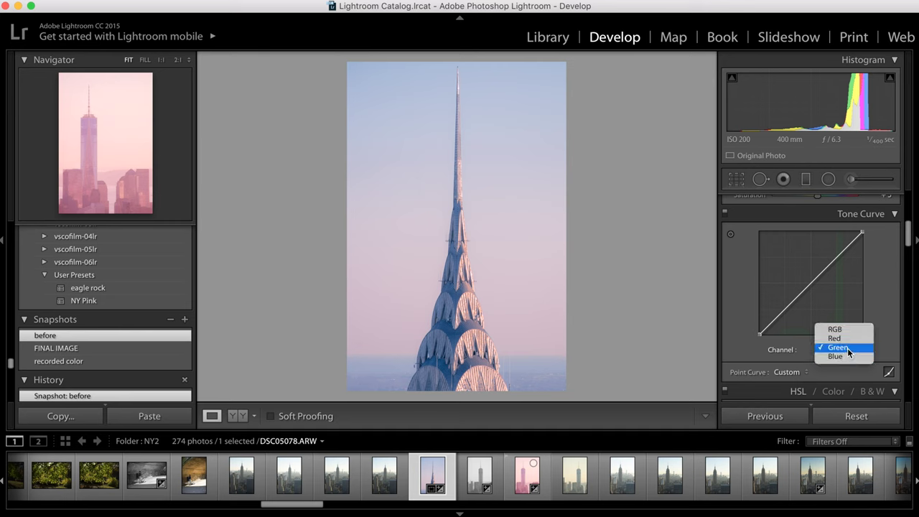
{"action": "left_click", "coordinate": [847, 357]}
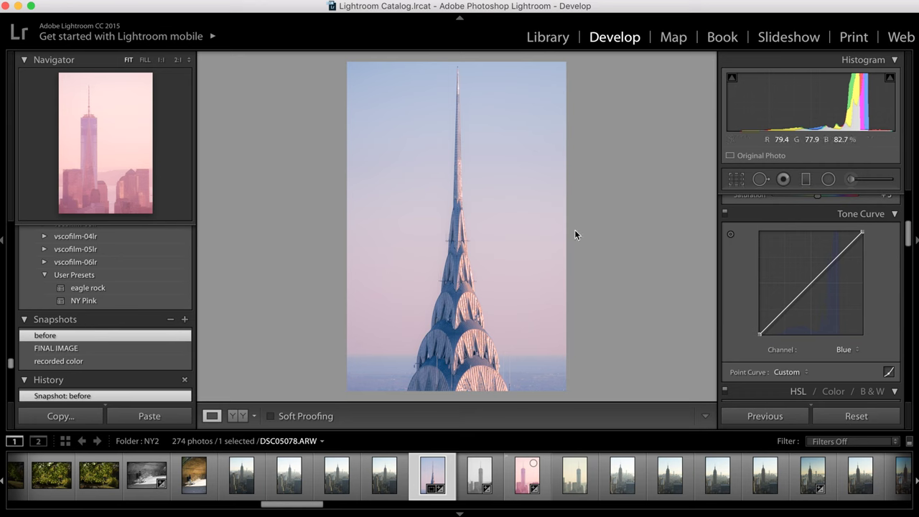
{"action": "left_click", "coordinate": [857, 350]}
{"action": "left_click", "coordinate": [858, 339]}
- Add a low green-curve point, trial it up and down, and lower the bright end for a pink sky
{"action": "left_click", "coordinate": [782, 311]}
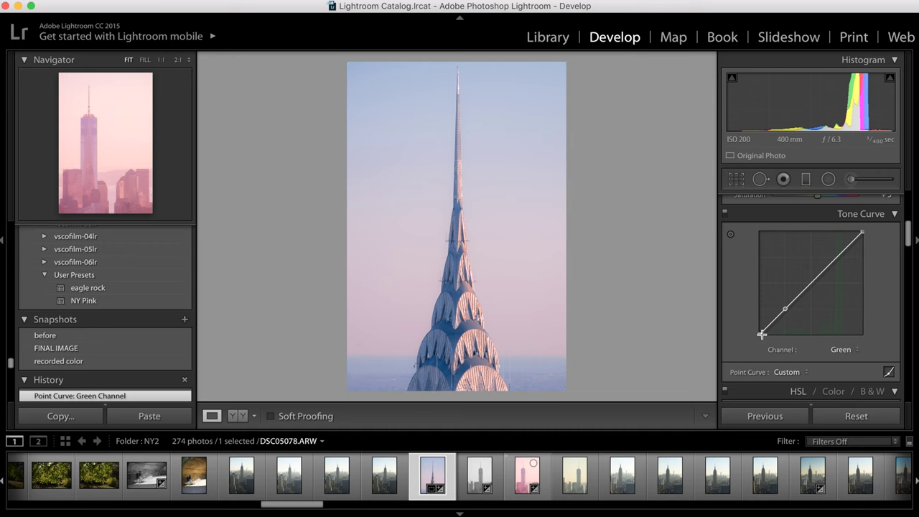
{"action": "left_click_drag", "start_coordinate": [786, 311], "coordinate": [784, 313]}
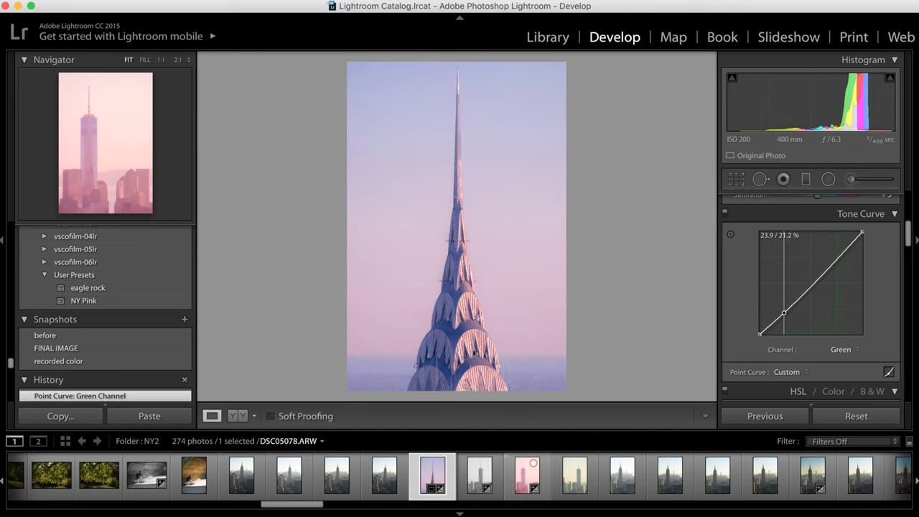
{"action": "mouse_move", "coordinate": [784, 313]}
{"action": "left_mouse_down"}
{"action": "mouse_move", "coordinate": [841, 251]}
{"action": "mouse_move", "coordinate": [773, 314]}
{"action": "mouse_move", "coordinate": [783, 324]}
{"action": "left_mouse_up"}
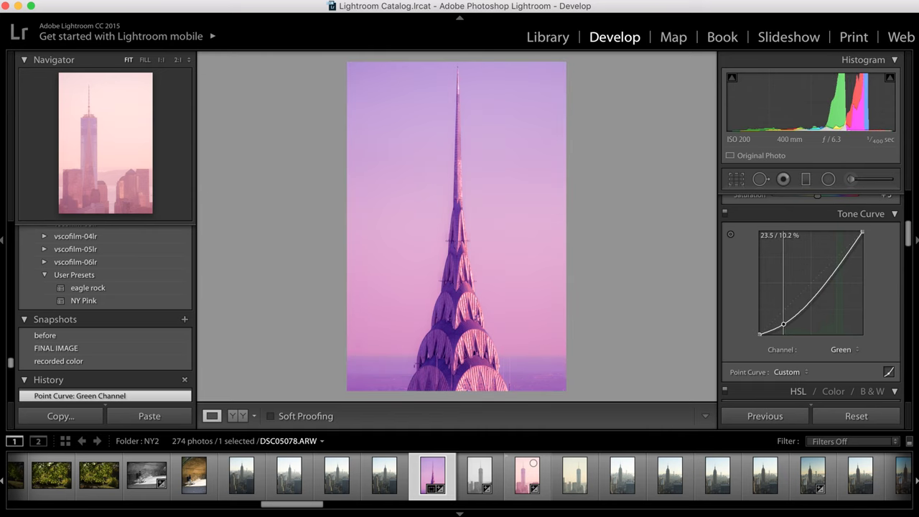
{"action": "left_click_drag", "start_coordinate": [783, 325], "coordinate": [783, 324]}
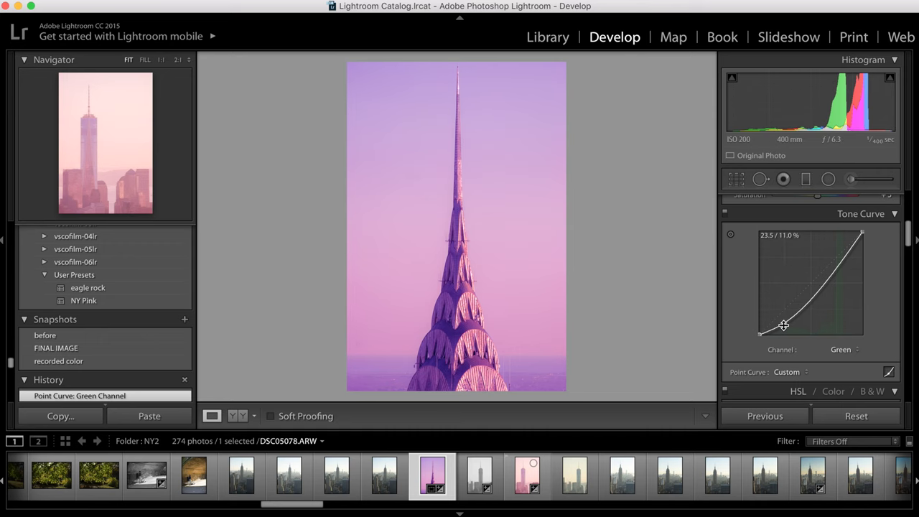
{"action": "left_click_drag", "start_coordinate": [783, 326], "coordinate": [780, 302]}
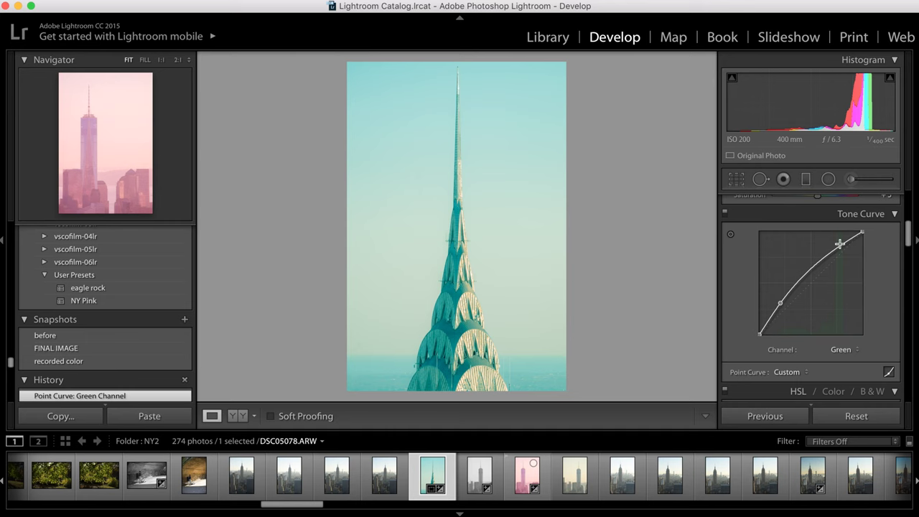
{"action": "left_click_drag", "start_coordinate": [839, 245], "coordinate": [837, 271]}
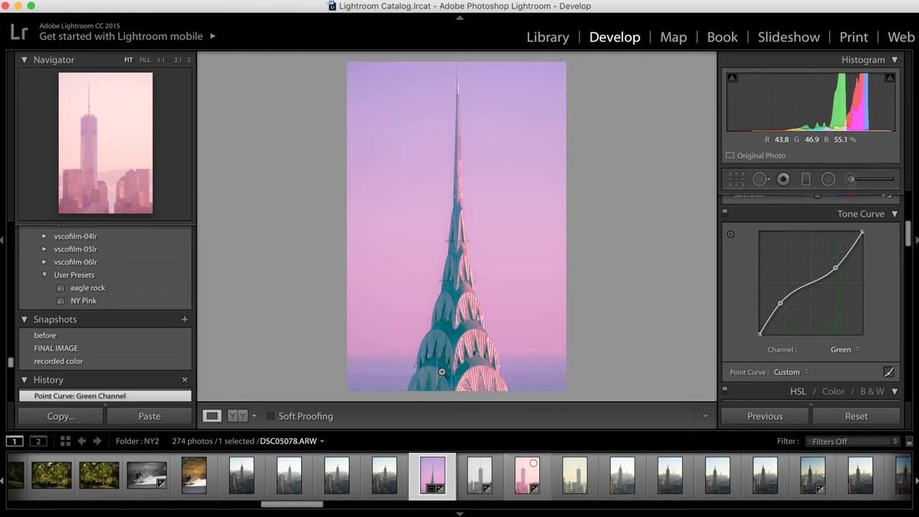
- Undo the green curve changes twice and delete its control point to restore a straight Green curve
{"action": "key", "text": "super+z"}
{"action": "key", "text": "super+z"}
{"action": "key", "text": "super+z"}
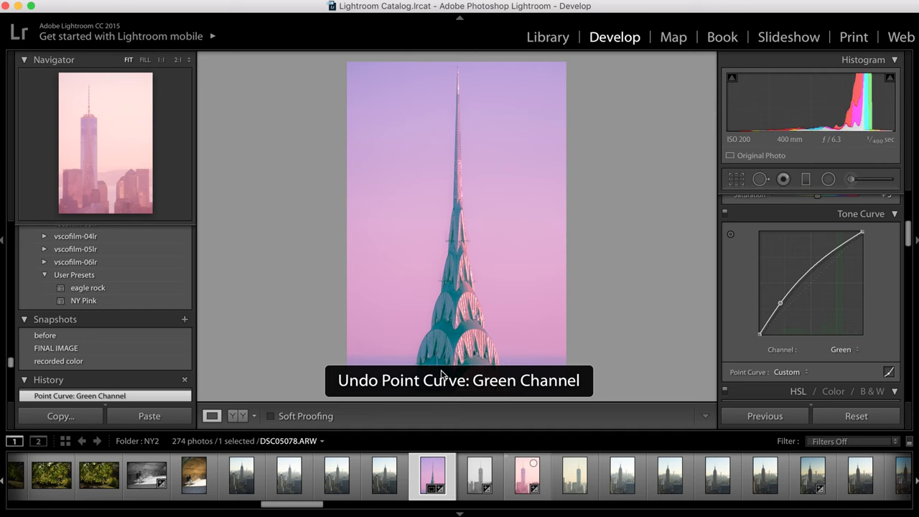
{"action": "key", "text": "super+z"}
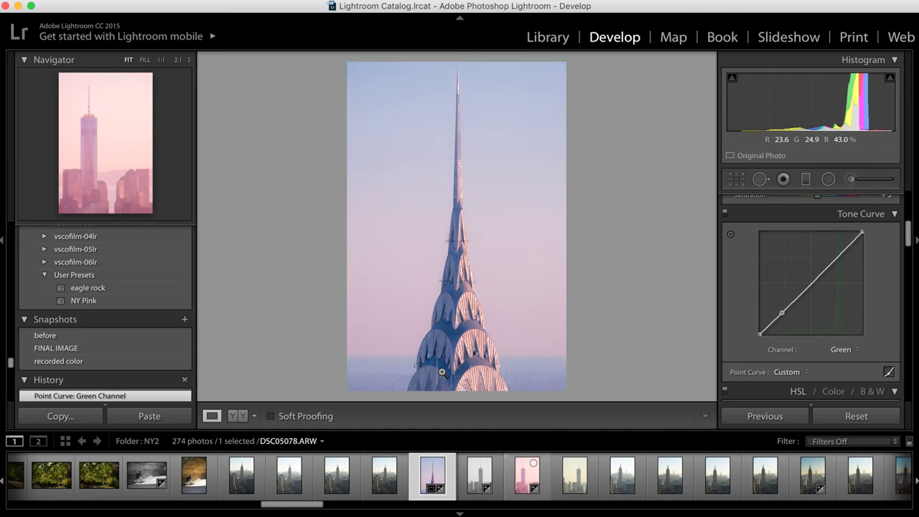
{"action": "double_click", "coordinate": [784, 313]}
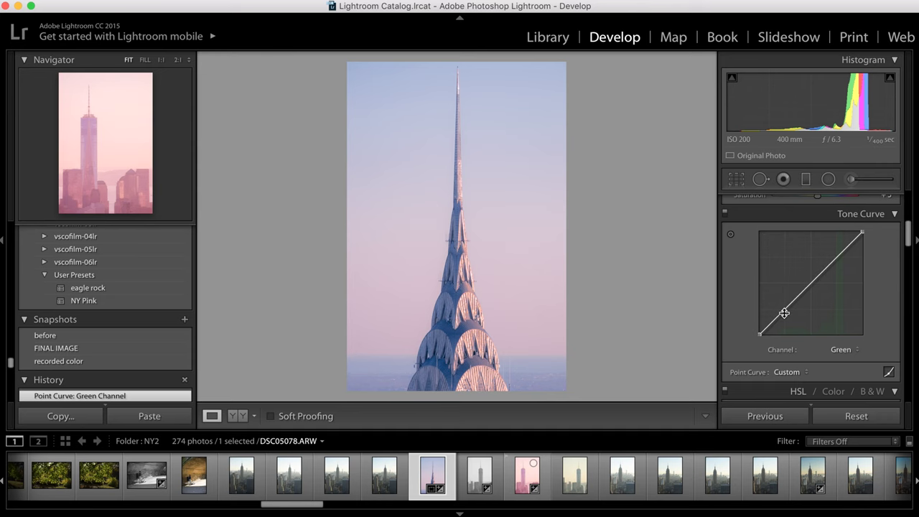
- Switch the point curve to the Red channel with on-photo targeted adjustment enabled
{"action": "left_click", "coordinate": [846, 349]}
{"action": "left_click", "coordinate": [849, 340]}
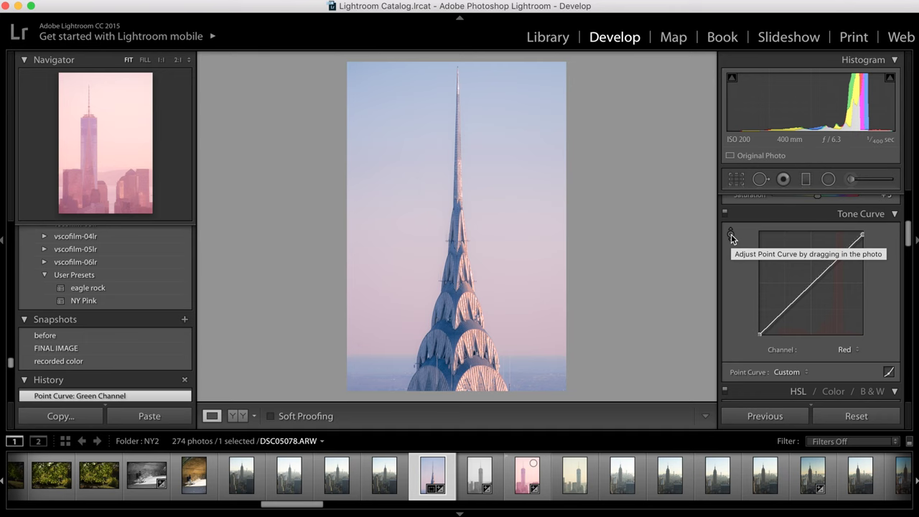
{"action": "left_click", "coordinate": [731, 234]}
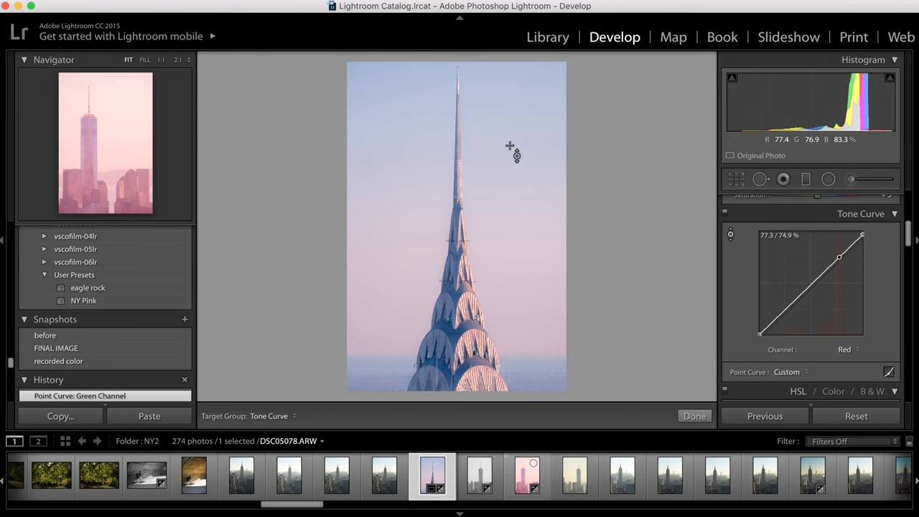
- Trial and undo red-curve drags on the sky and shadows, then lift red slightly at the sky tone
{"action": "mouse_move", "coordinate": [511, 151]}
{"action": "left_mouse_down"}
{"action": "mouse_move", "coordinate": [511, 165]}
{"action": "mouse_move", "coordinate": [510, 135]}
{"action": "mouse_move", "coordinate": [509, 145]}
{"action": "left_mouse_up"}
{"action": "key", "text": "super+z"}
{"action": "left_click_drag", "start_coordinate": [452, 333], "coordinate": [452, 280]}
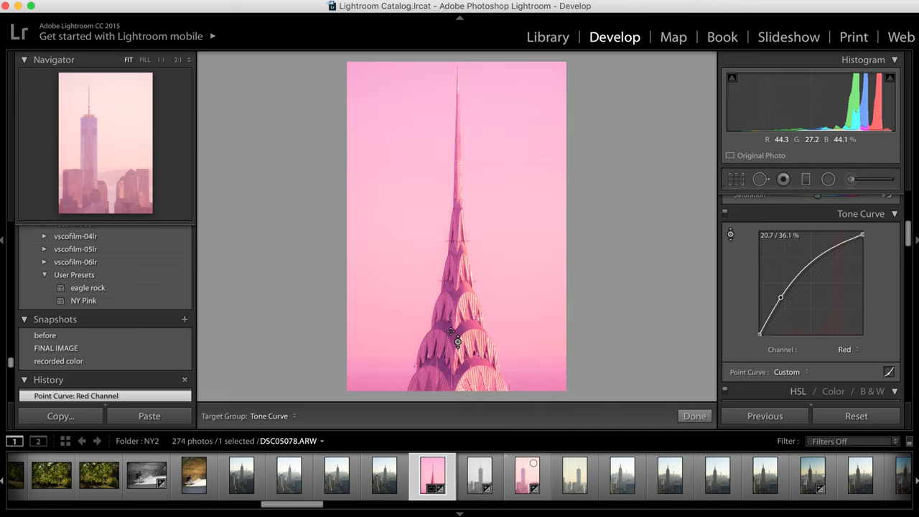
{"action": "key", "text": "super+z"}
{"action": "key", "text": "super+z"}
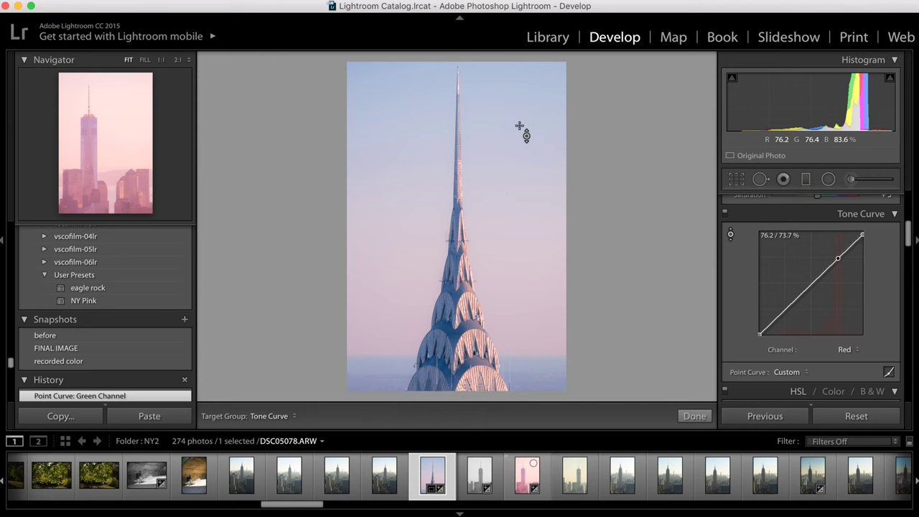
{"action": "left_click_drag", "start_coordinate": [506, 153], "coordinate": [506, 142]}
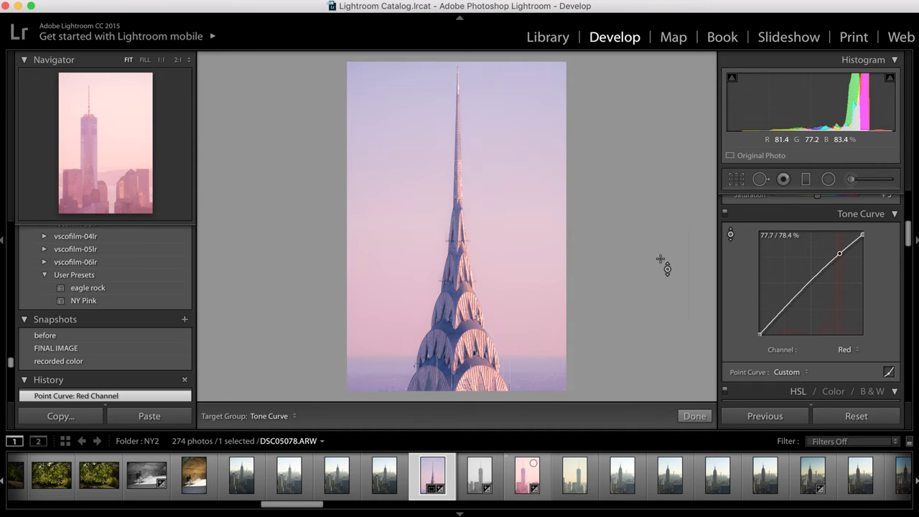
{"action": "left_click", "coordinate": [844, 350]}
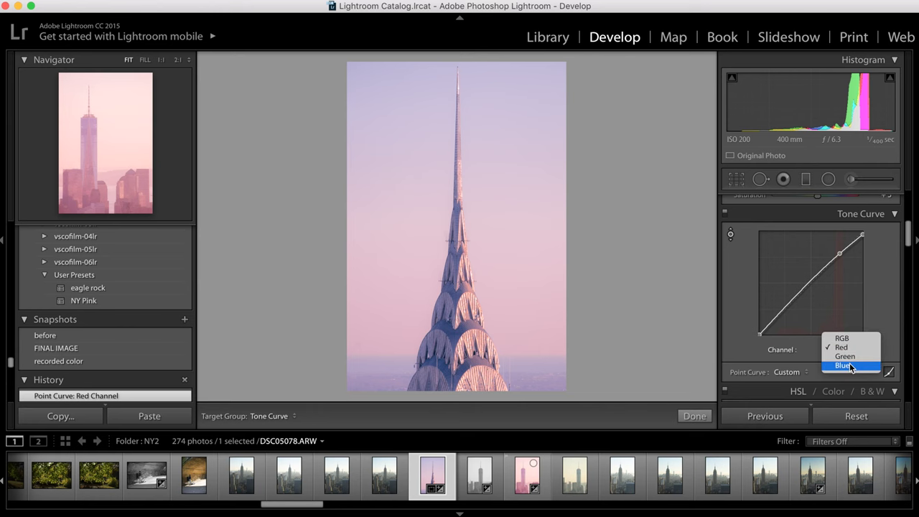
- Raise the Blue channel curve at the sky tone in two upward drags
{"action": "left_click", "coordinate": [847, 366]}
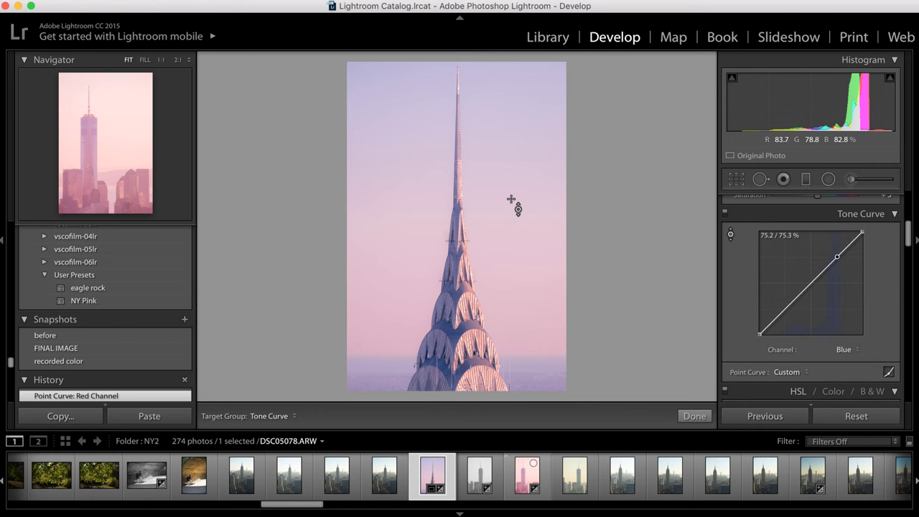
{"action": "left_click_drag", "start_coordinate": [452, 240], "coordinate": [452, 210]}
{"action": "left_click_drag", "start_coordinate": [510, 205], "coordinate": [510, 200]}
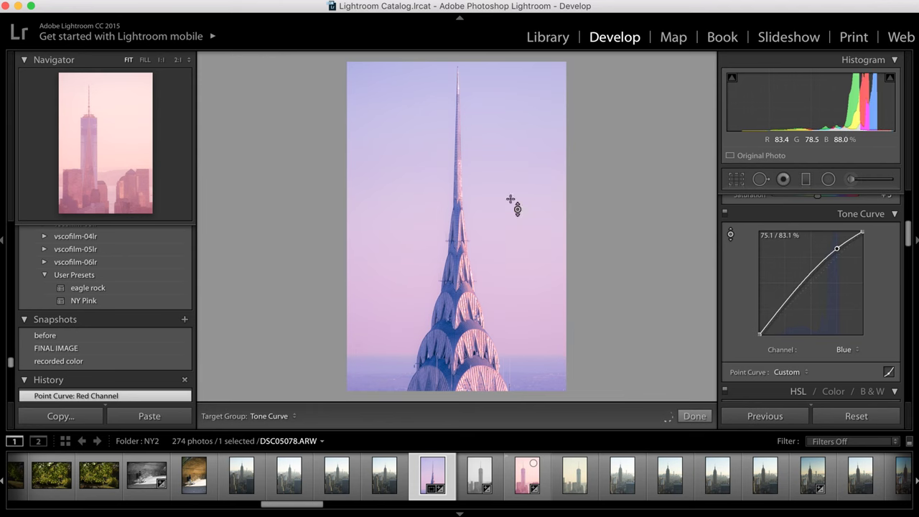
- Dip the Green channel curve slightly at the sky tone for a magenta-purple sky
{"action": "left_click", "coordinate": [844, 350]}
{"action": "left_click", "coordinate": [850, 345]}
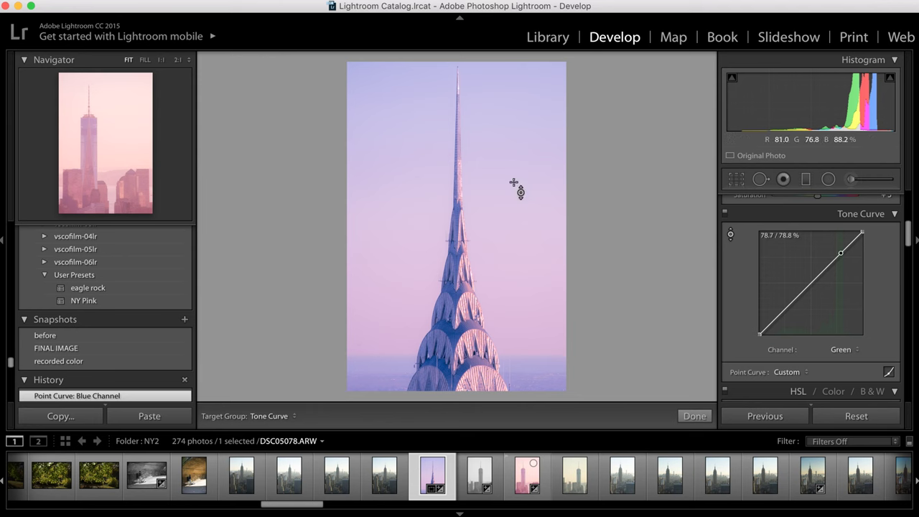
{"action": "left_click_drag", "start_coordinate": [452, 241], "coordinate": [452, 245]}
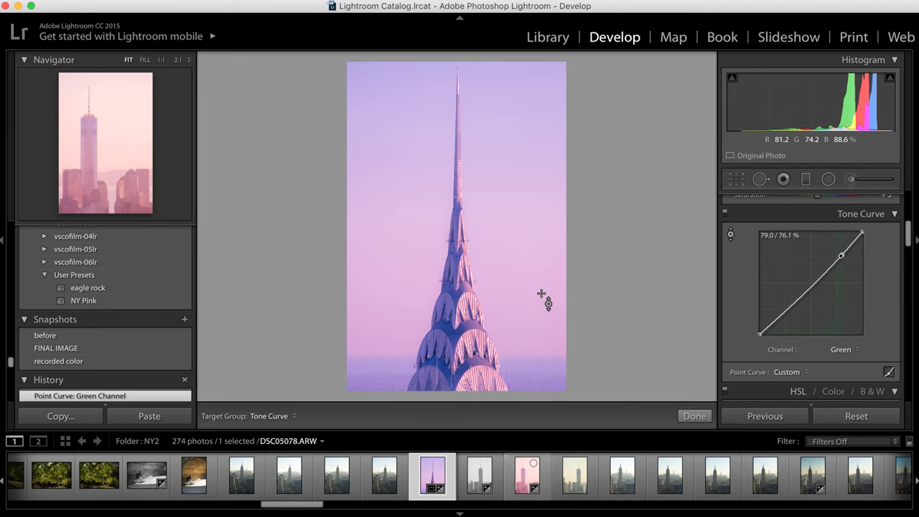
- Nudge the Red channel's shadow point down two steps to cool the dark tones
{"action": "left_click", "coordinate": [848, 350]}
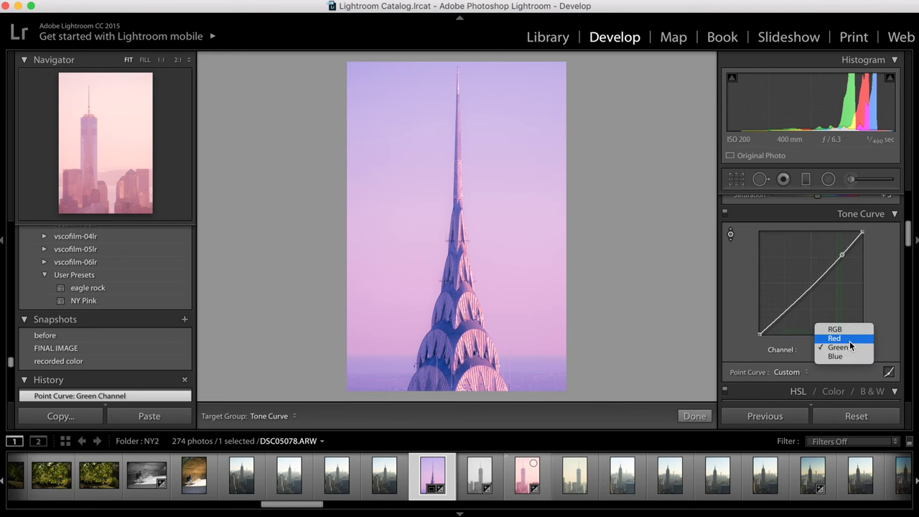
{"action": "left_click", "coordinate": [850, 341]}
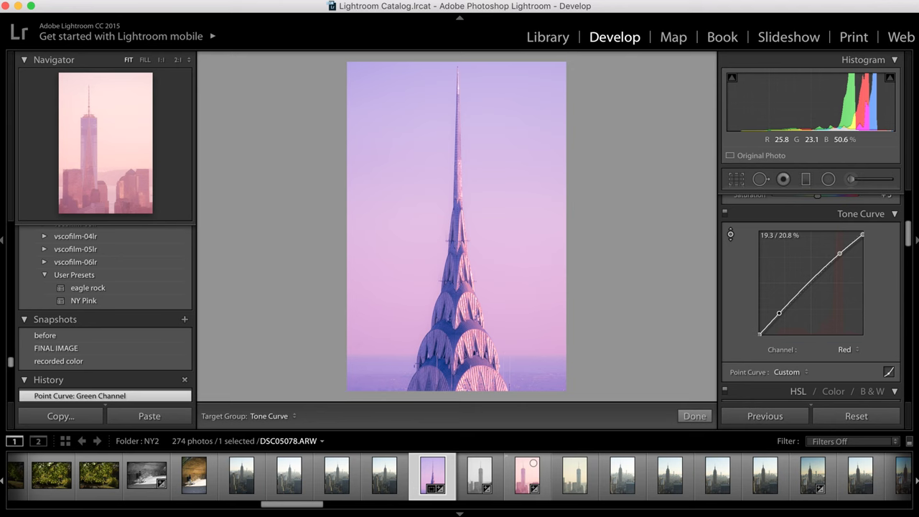
{"action": "key", "text": "Down"}
{"action": "key", "text": "Down"}
{"action": "key", "text": "Down"}
{"action": "key", "text": "Down"}
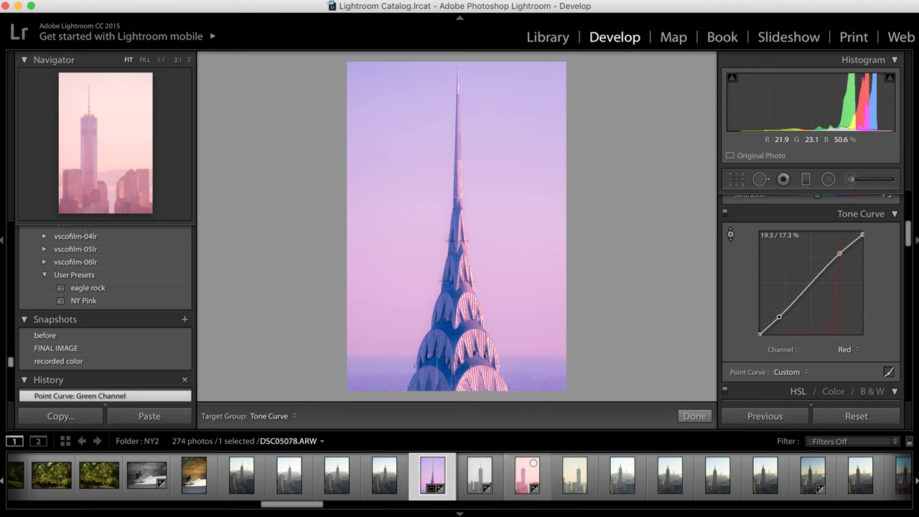
{"action": "key", "text": "Down"}
{"action": "key", "text": "Down"}
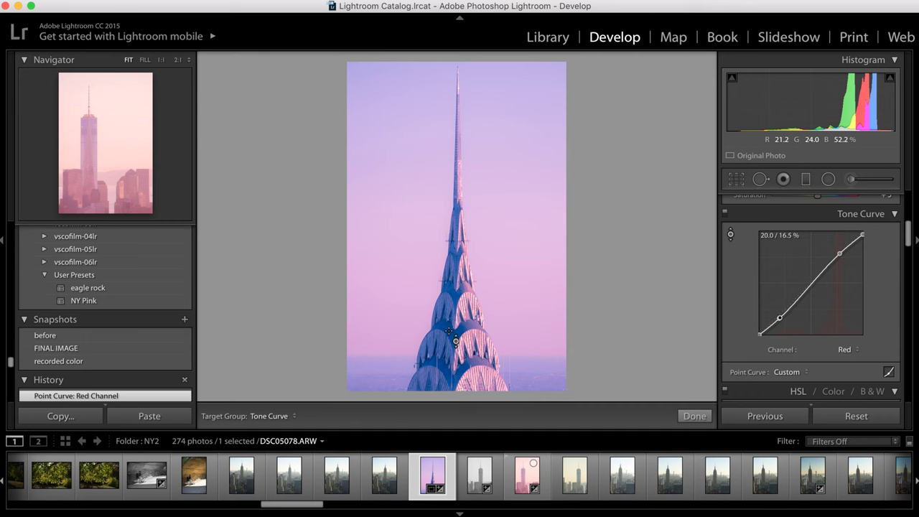
- Lower the Green channel's shadow point, undo once, then raise it slightly by dragging
{"action": "left_click", "coordinate": [844, 350]}
{"action": "left_click", "coordinate": [853, 361]}
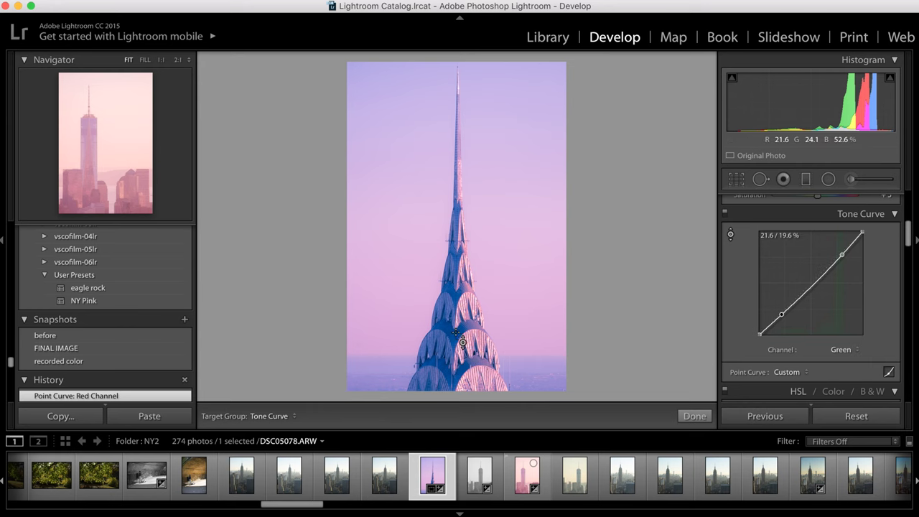
{"action": "key", "text": "Down"}
{"action": "key", "text": "Down"}
{"action": "key", "text": "Down"}
{"action": "key", "text": "Down"}
{"action": "key", "text": "Down"}
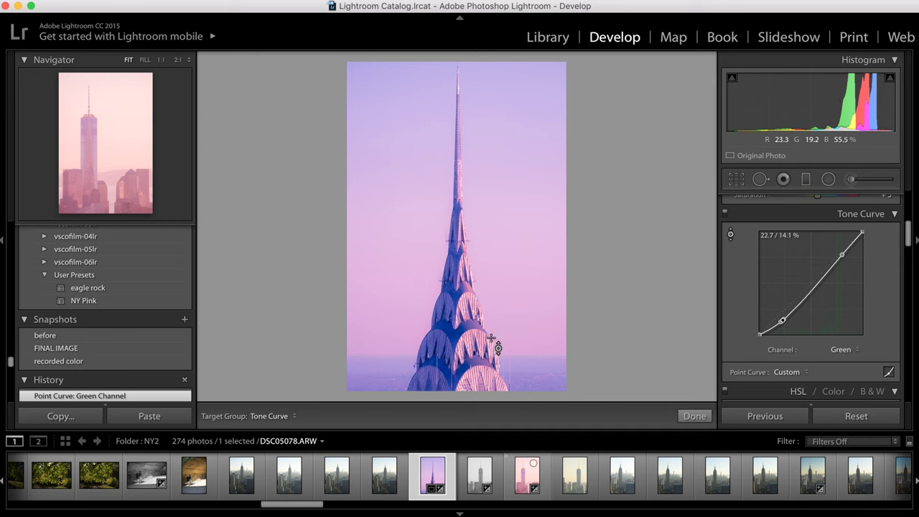
{"action": "key", "text": "super+z"}
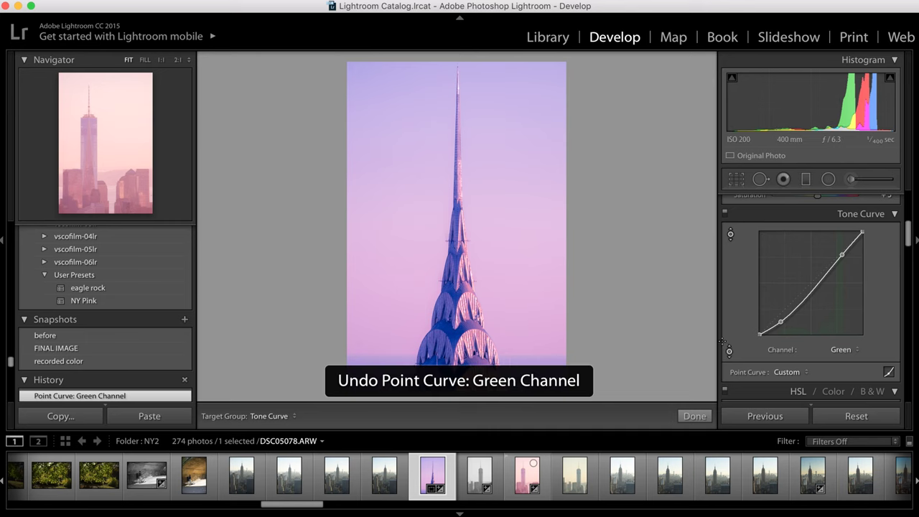
{"action": "left_click", "coordinate": [781, 321]}
{"action": "left_click_drag", "start_coordinate": [780, 322], "coordinate": [781, 319]}
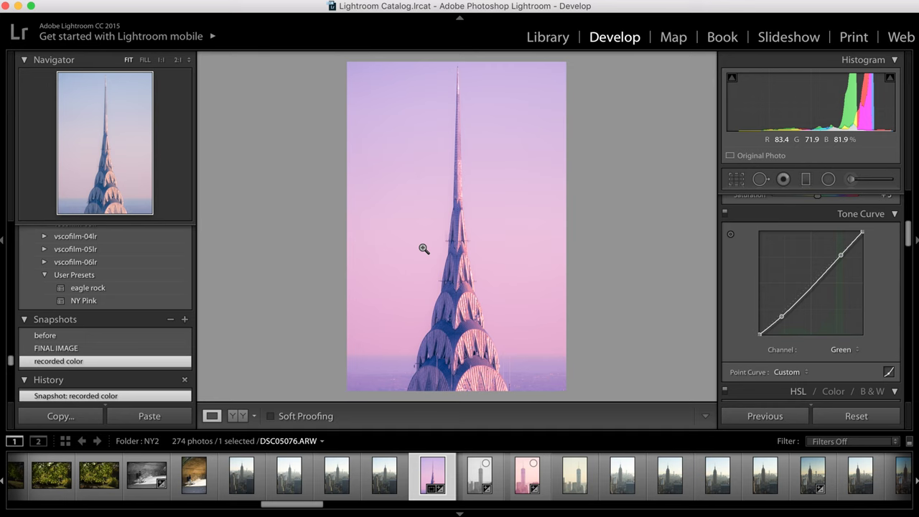
{"action": "scroll", "coordinate": [742, 284], "scroll_direction": "up", "scroll_amount": 10}
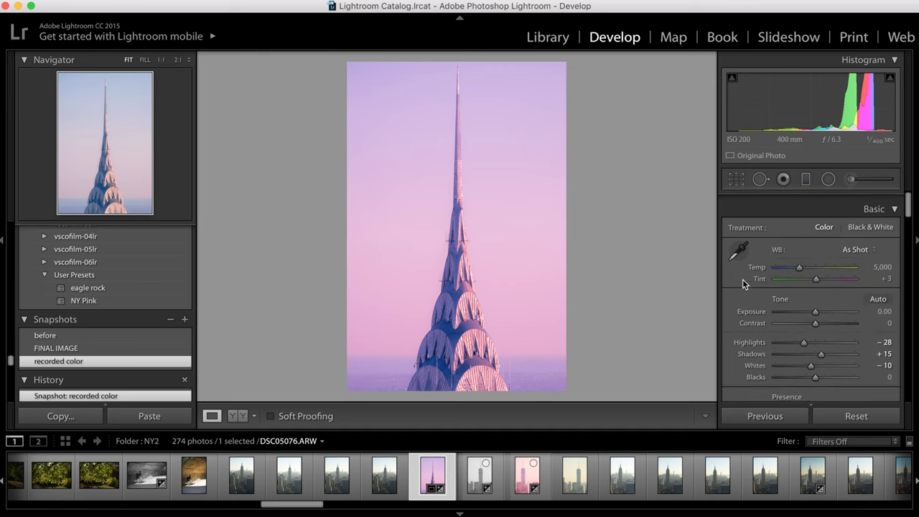
{"action": "scroll", "coordinate": [775, 269], "scroll_direction": "down", "scroll_amount": 4}
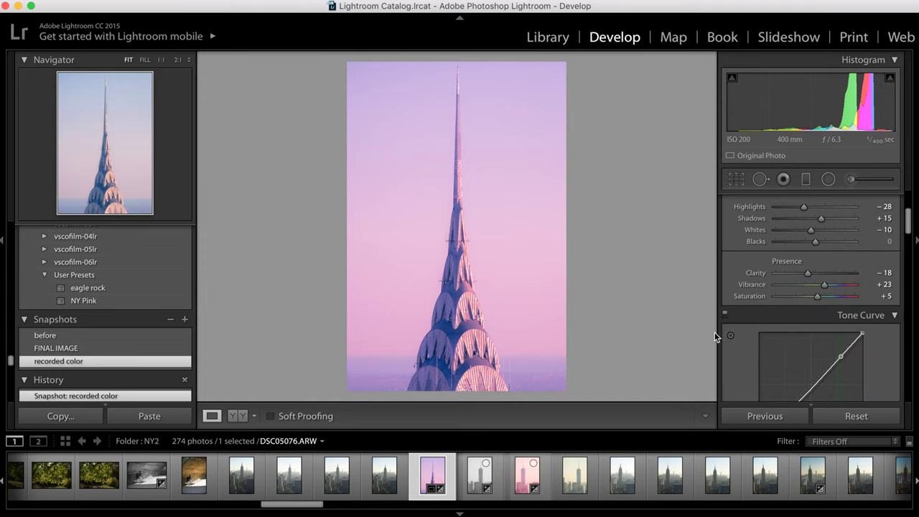
{"action": "scroll", "coordinate": [680, 475], "scroll_direction": "down", "scroll_amount": 5}
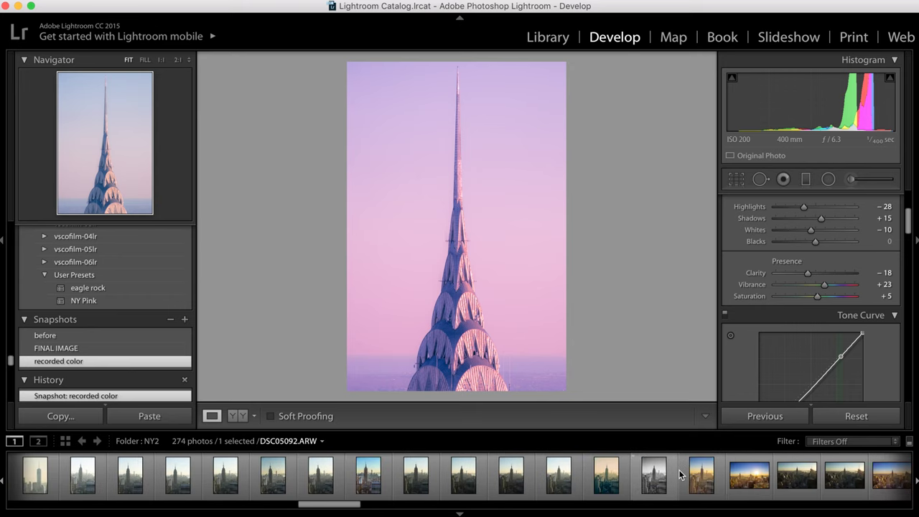
{"action": "scroll", "coordinate": [681, 475], "scroll_direction": "down", "scroll_amount": 10}
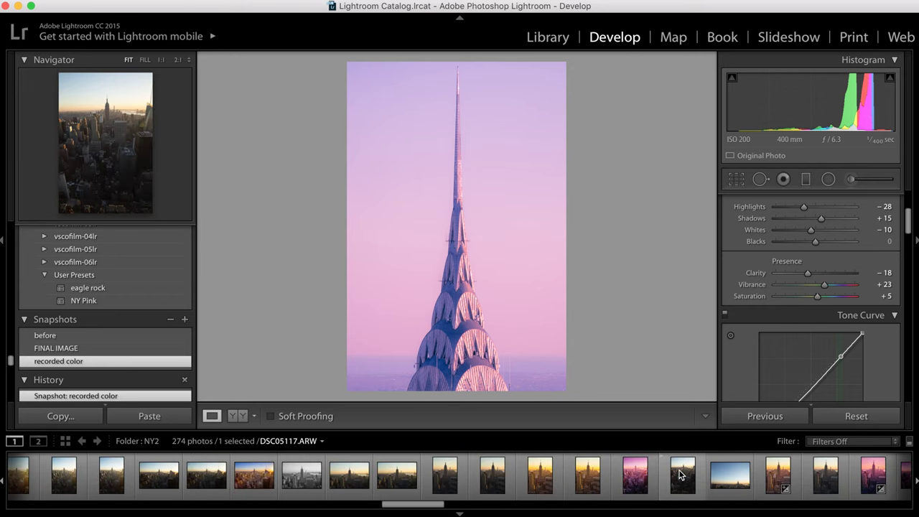